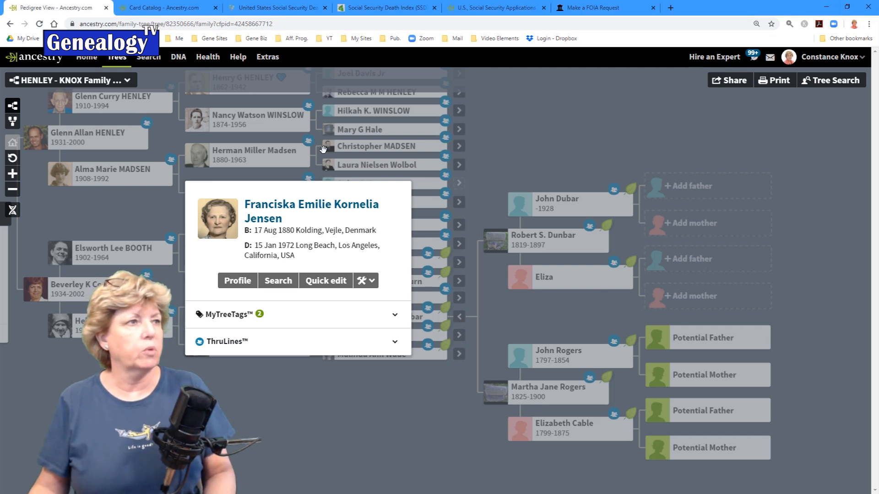
# Look over the SSDI catalog listing, the ancestor's tree entry, and the Social Security Death Index search pages on FamilySearch and GenealogyBank.
pyautogui.click(178, 10)
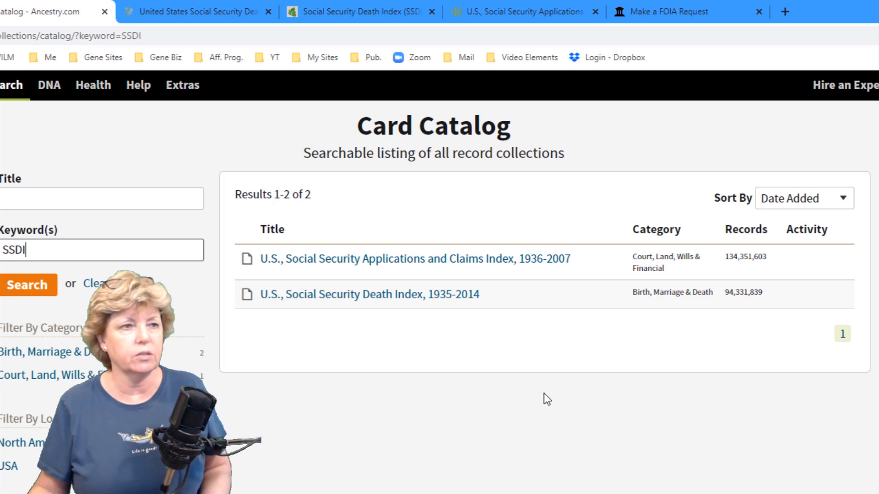
pyautogui.moveTo(392, 300)
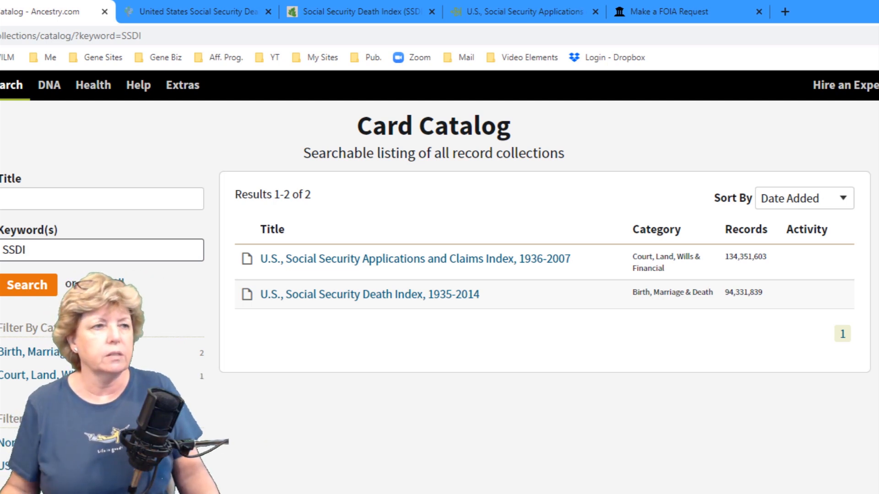
pyautogui.moveTo(427, 303)
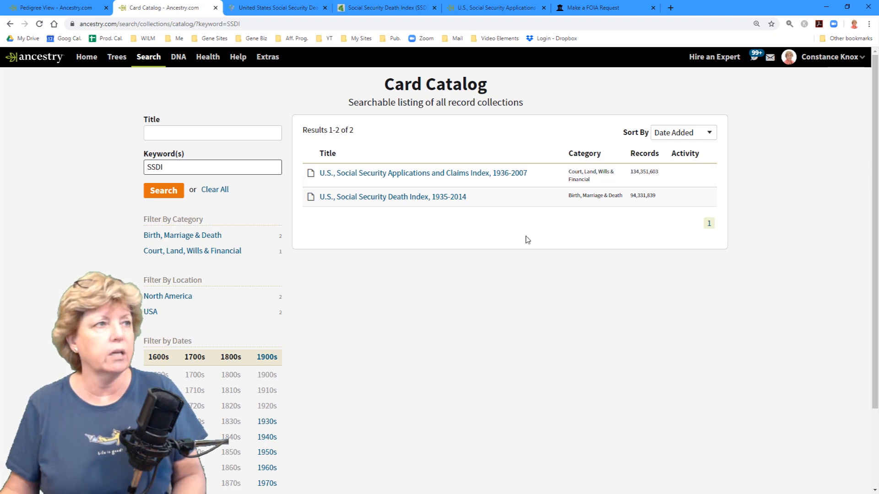
pyautogui.click(61, 8)
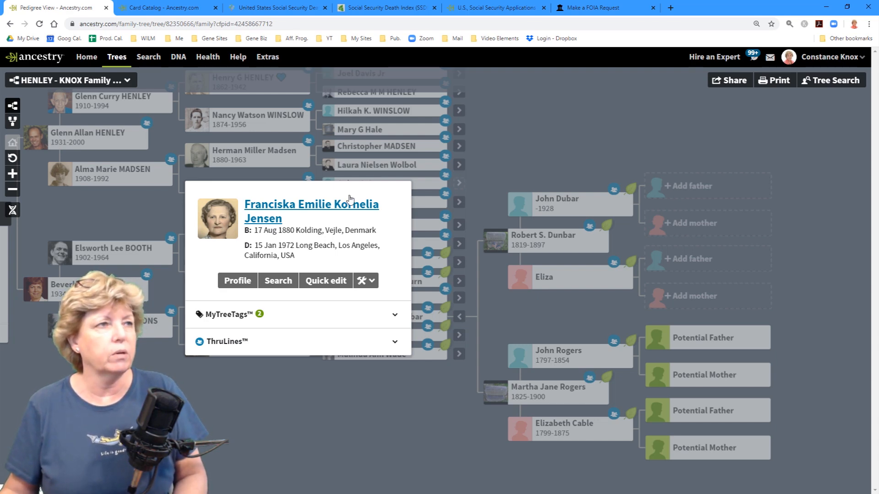
pyautogui.click(260, 8)
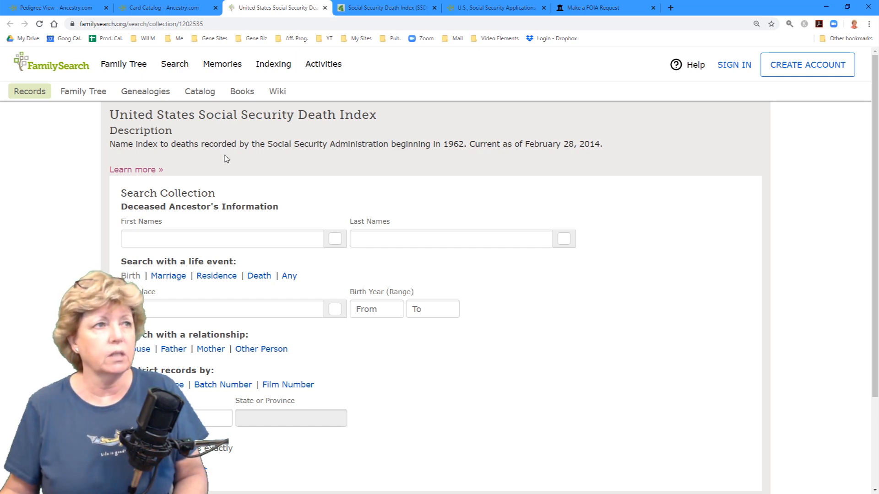
pyautogui.click(387, 8)
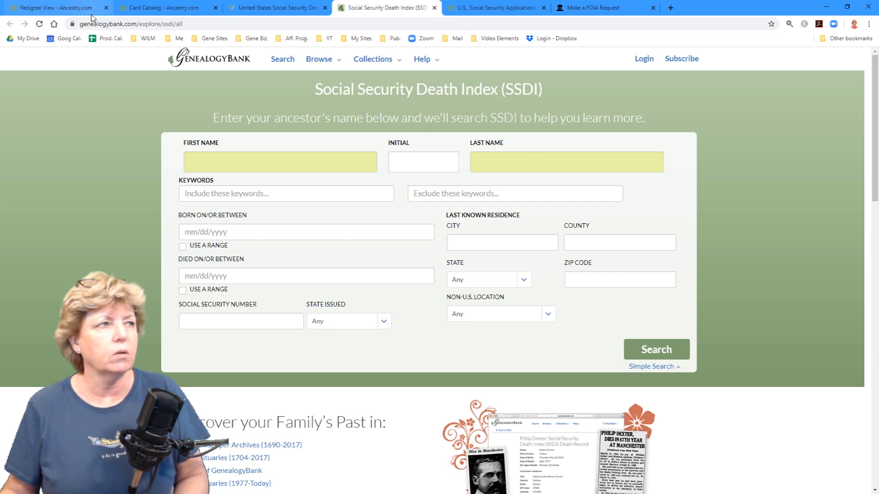
# Return to Ancestry's Card Catalog, search it by the keyword SSDI, and open the U.S., Social Security Death Index, 1935-2014.
pyautogui.click(128, 10)
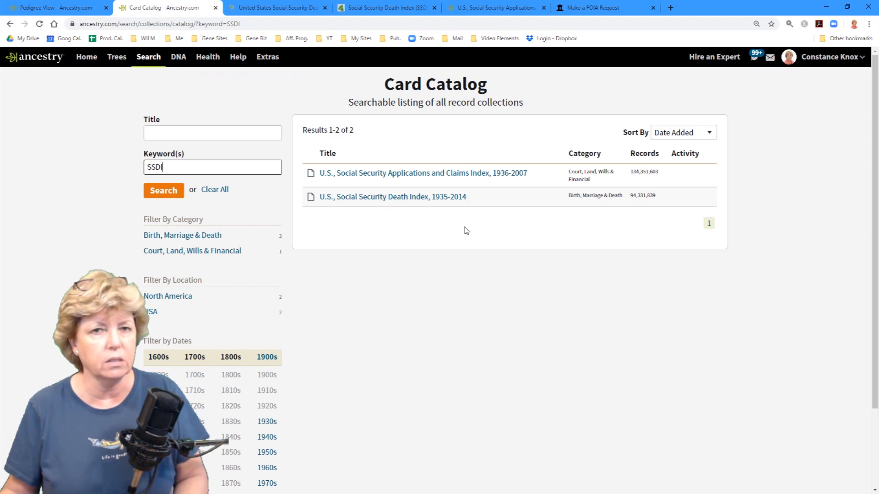
pyautogui.click(149, 59)
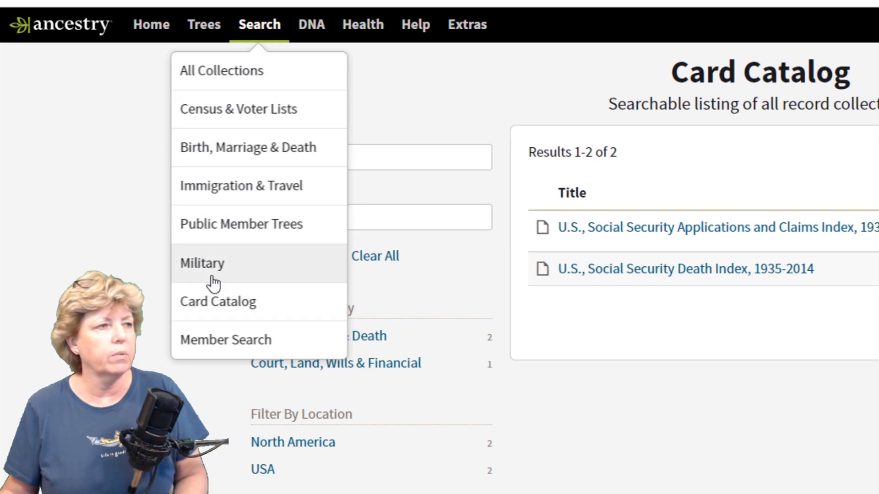
pyautogui.click(218, 302)
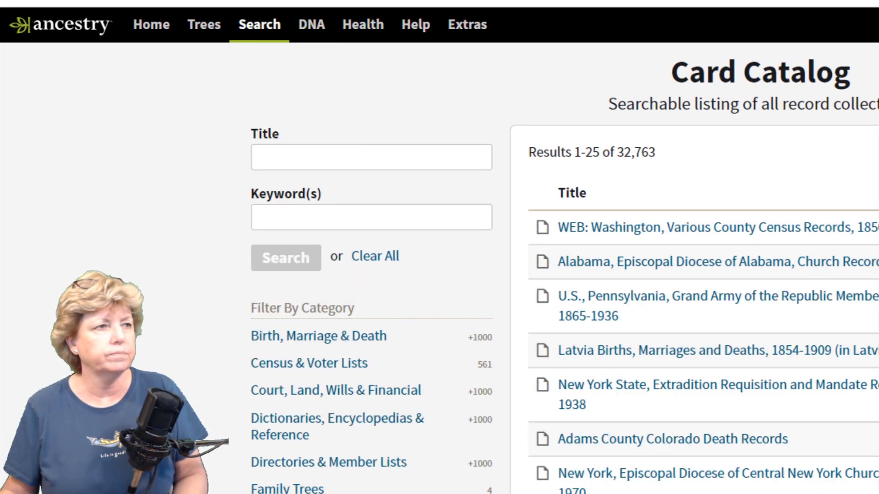
pyautogui.click(440, 224)
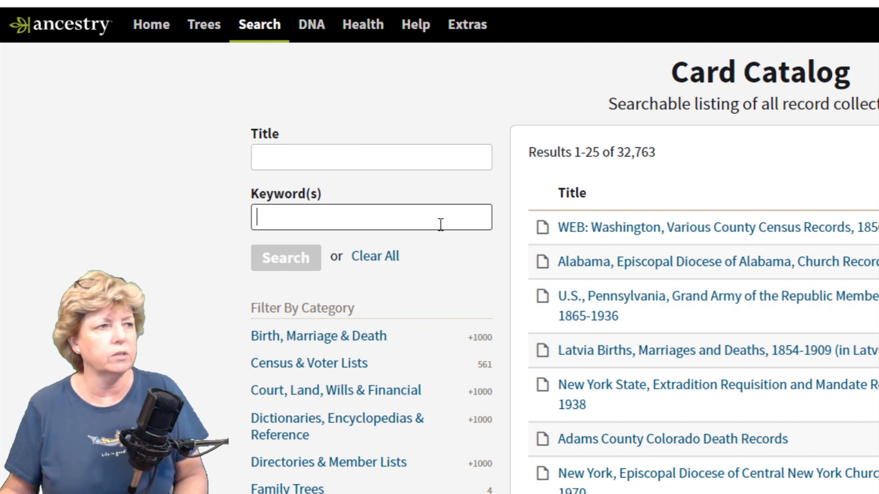
pyautogui.write('SSDI')
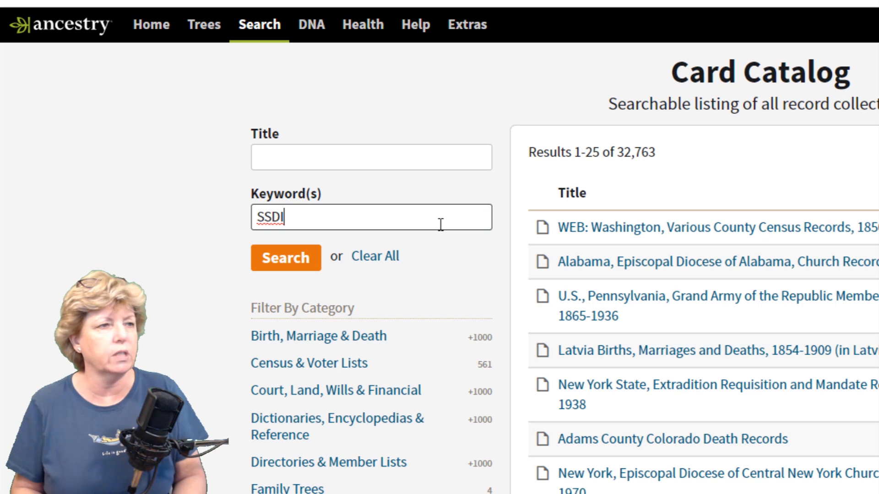
pyautogui.press('Return')
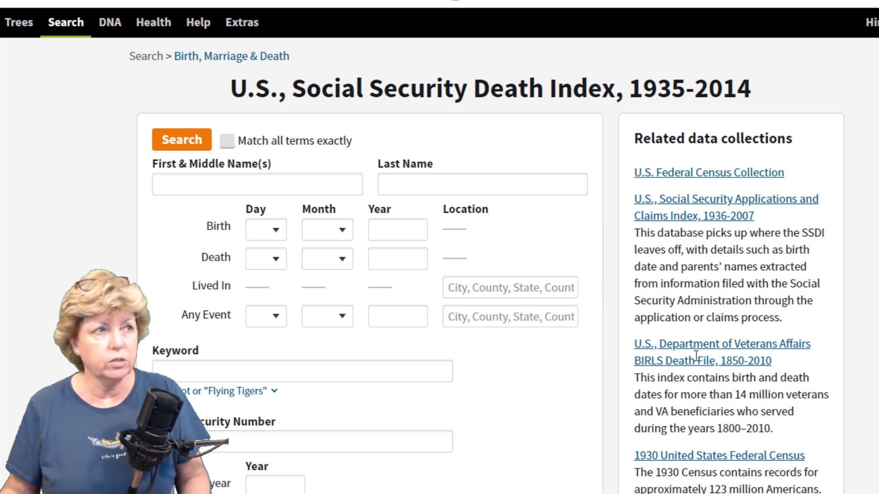
# Search the Death Index for the ancestor's first and last name with birth year 1880 and death year 1972.
pyautogui.click(220, 177)
pyautogui.write('Frances')
pyautogui.press('Tab')
pyautogui.write('Mad')
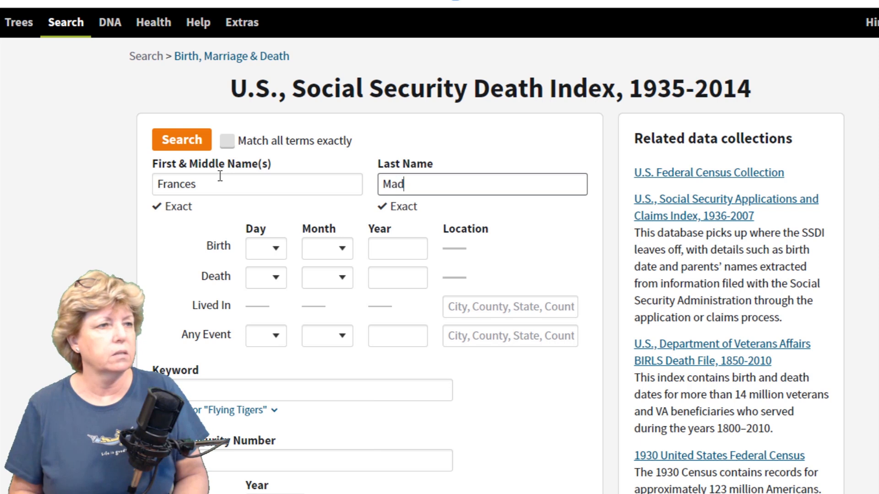
pyautogui.write('sen')
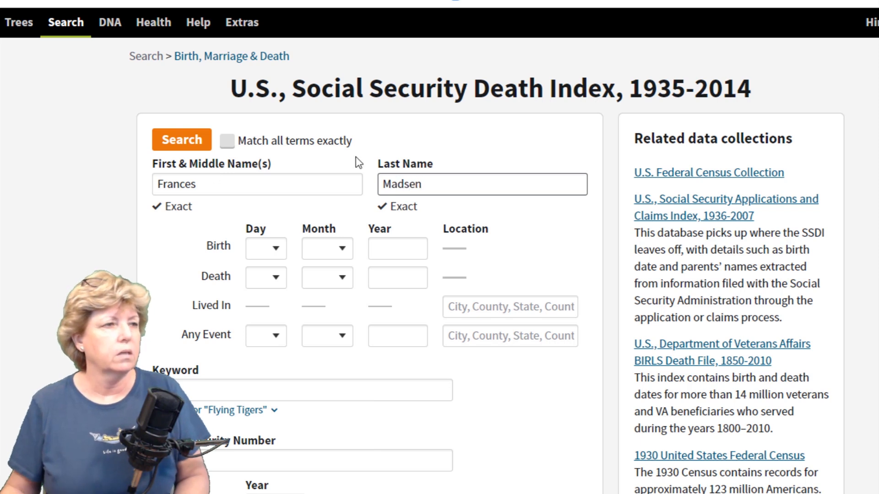
pyautogui.click(378, 253)
pyautogui.write('1880')
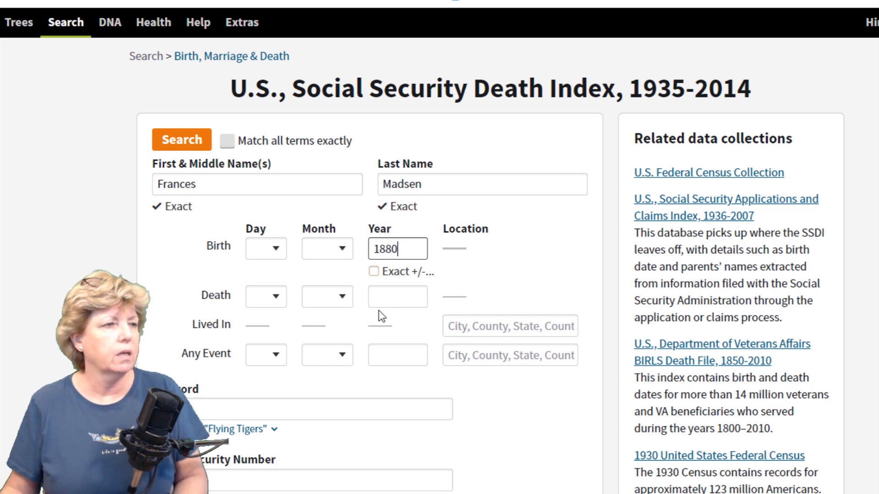
pyautogui.click(399, 297)
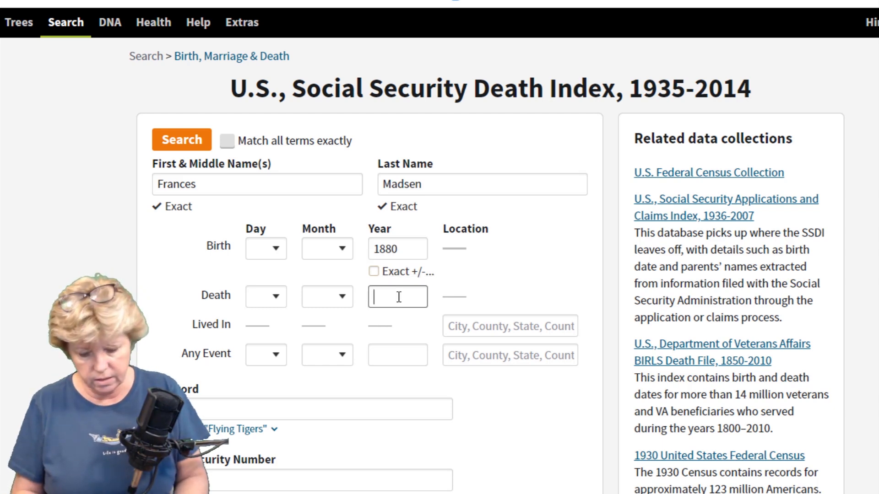
pyautogui.write('1972')
pyautogui.press('Return')
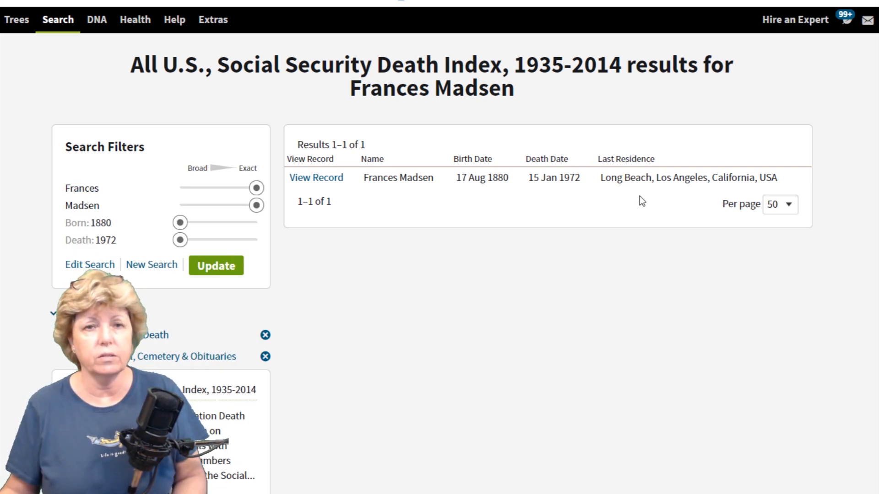
# Open the ancestor's Death Index record and choose to save it to someone in the tree.
pyautogui.click(308, 180)
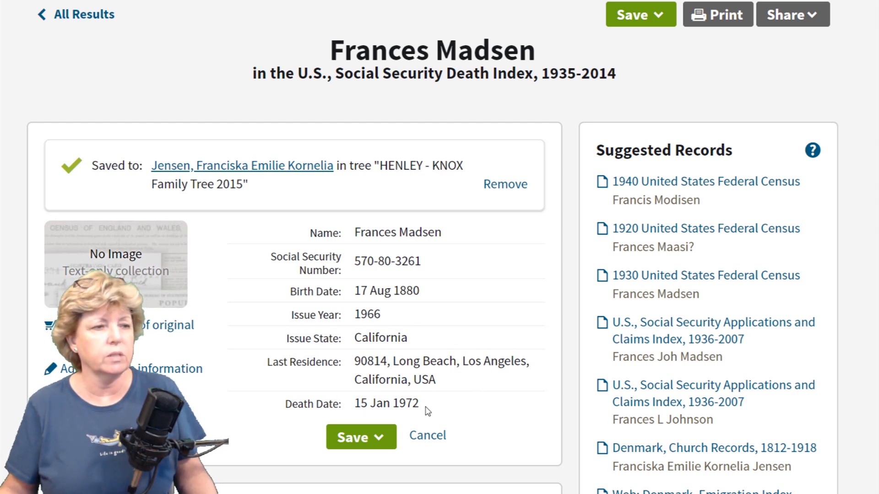
pyautogui.scroll(-1, 437, 407)
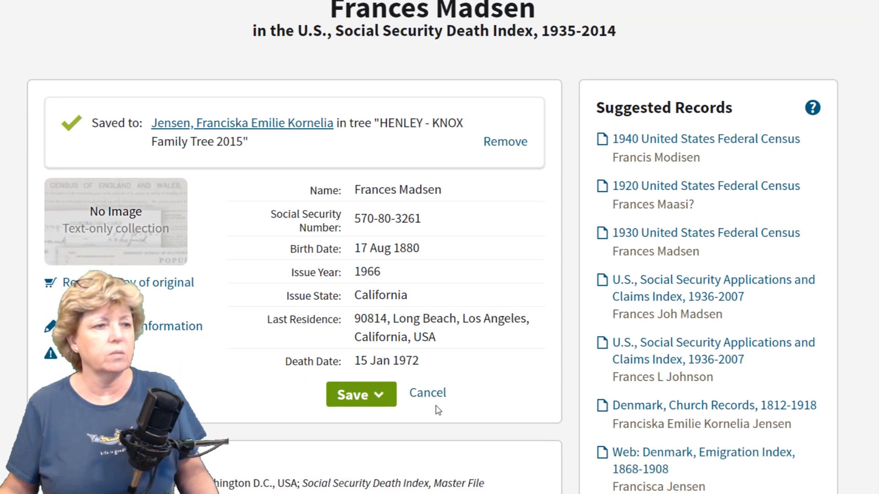
pyautogui.click(379, 395)
pyautogui.scroll(-2, 514, 386)
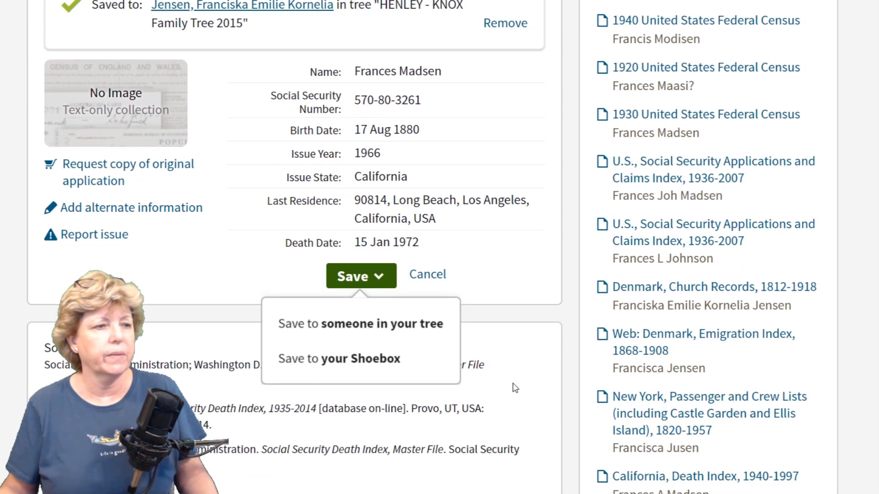
pyautogui.click(369, 329)
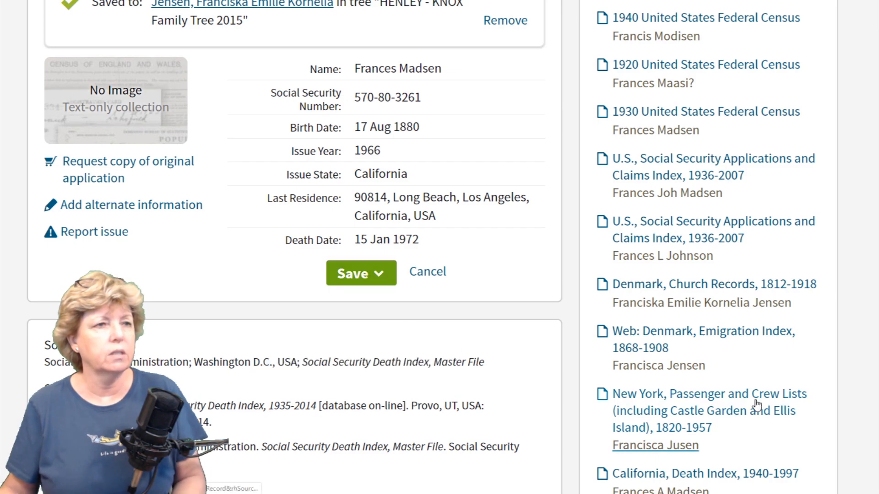
# Attach the record to the matching ancestor by full name and save it to the tree with the new 1966 California residence.
pyautogui.write('France')
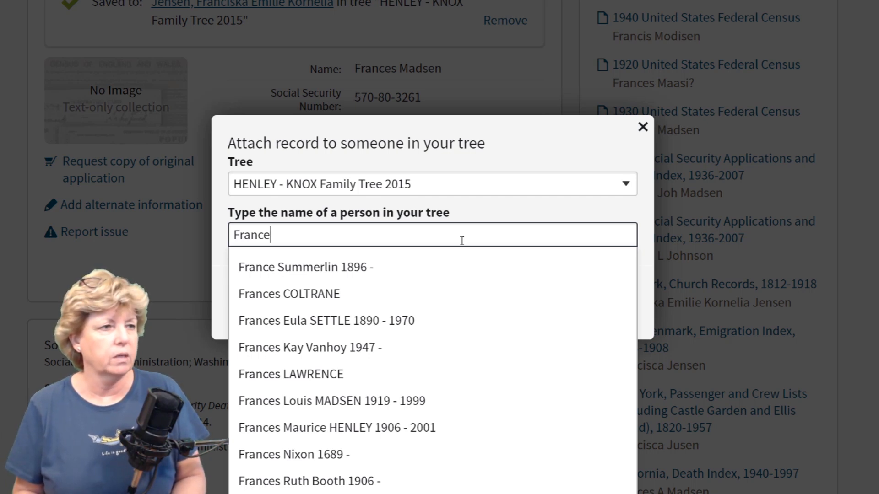
pyautogui.press('BackSpace')
pyautogui.write('iska')
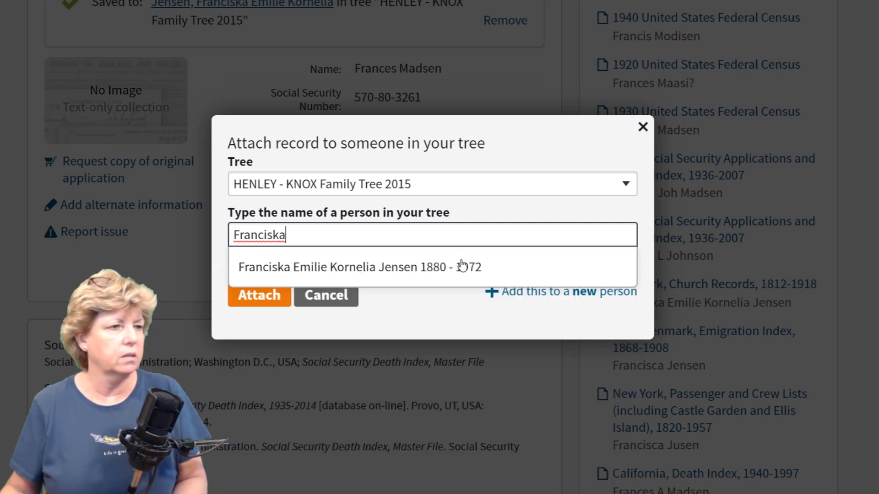
pyautogui.click(376, 270)
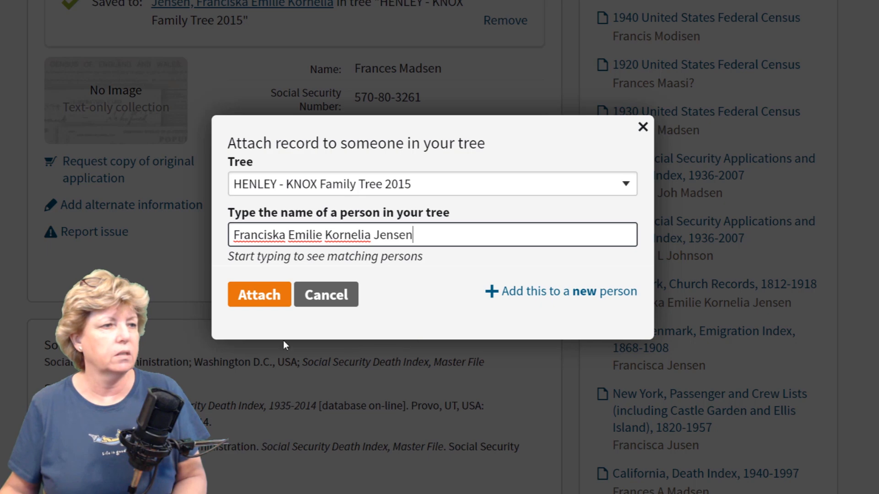
pyautogui.click(251, 302)
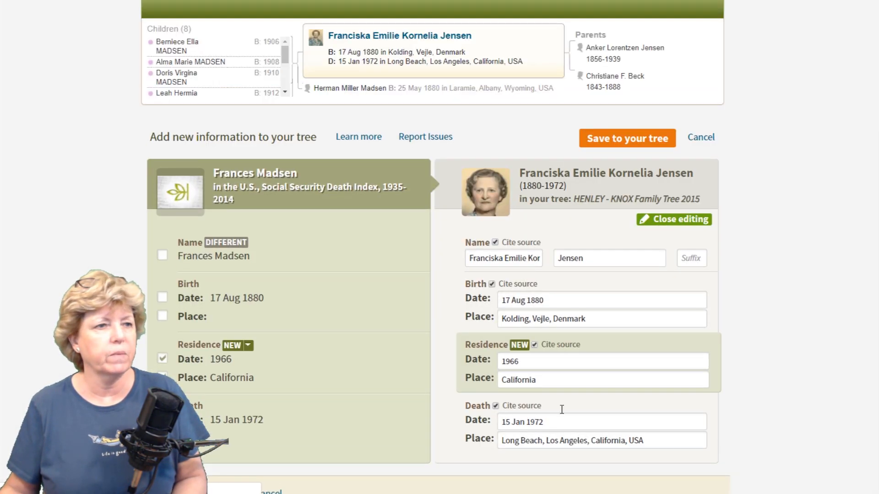
pyautogui.scroll(-1, 792, 394)
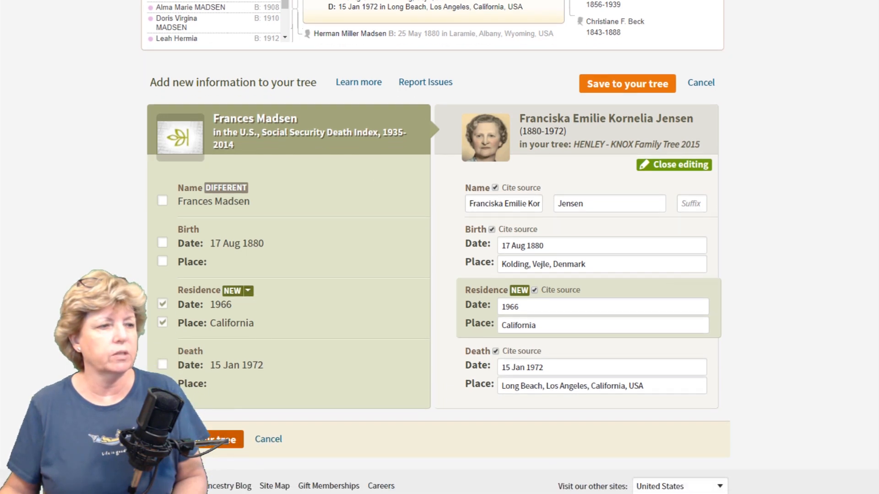
pyautogui.click(222, 440)
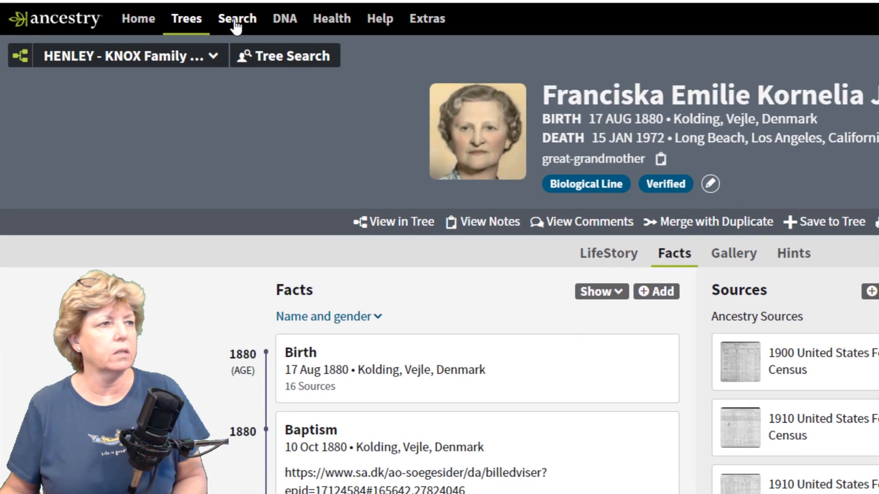
# Search the Card Catalog by the keyword ssdi and open the U.S., Social Security Applications and Claims Index, 1936-2007.
pyautogui.click(237, 19)
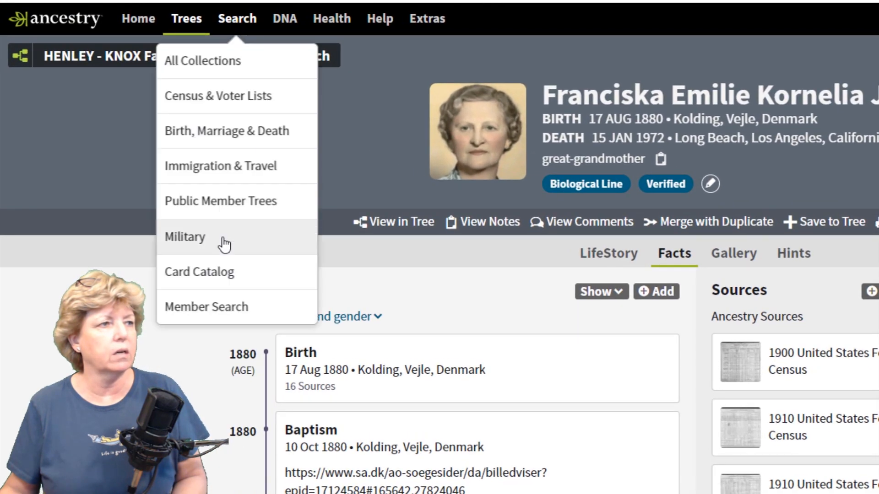
pyautogui.click(199, 274)
pyautogui.click(307, 195)
pyautogui.write('ssdi')
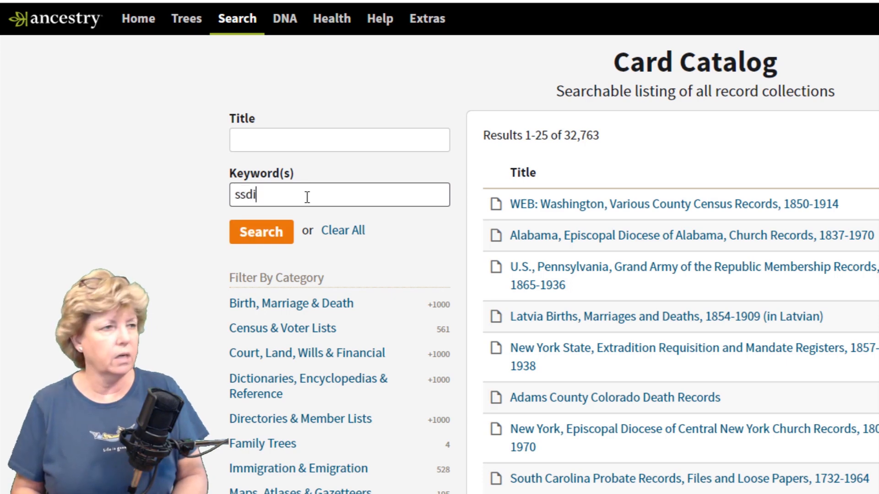
pyautogui.click(266, 237)
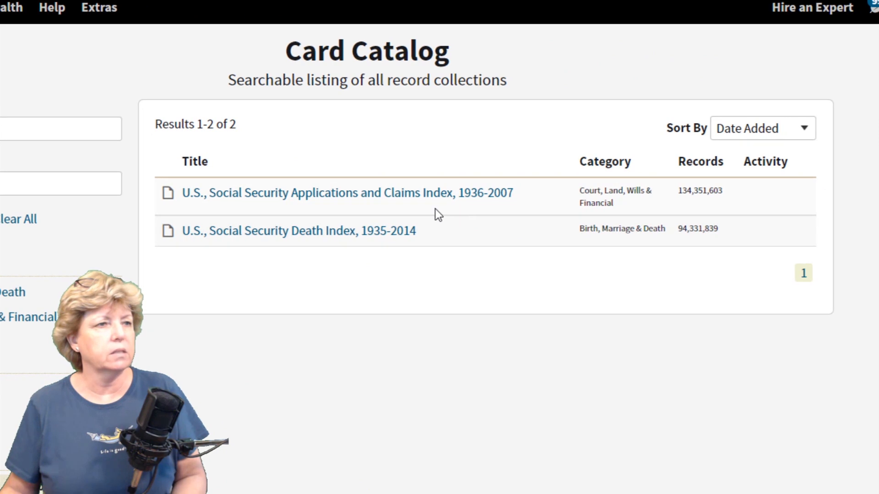
pyautogui.moveTo(290, 241)
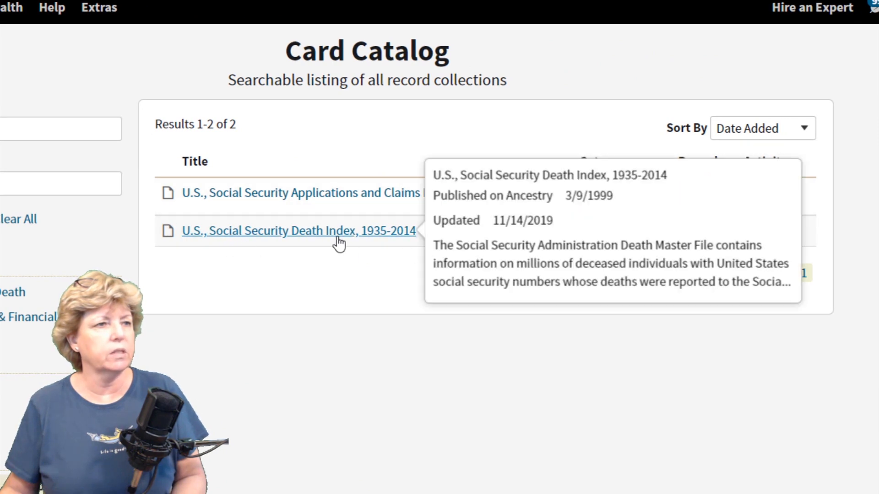
pyautogui.click(373, 196)
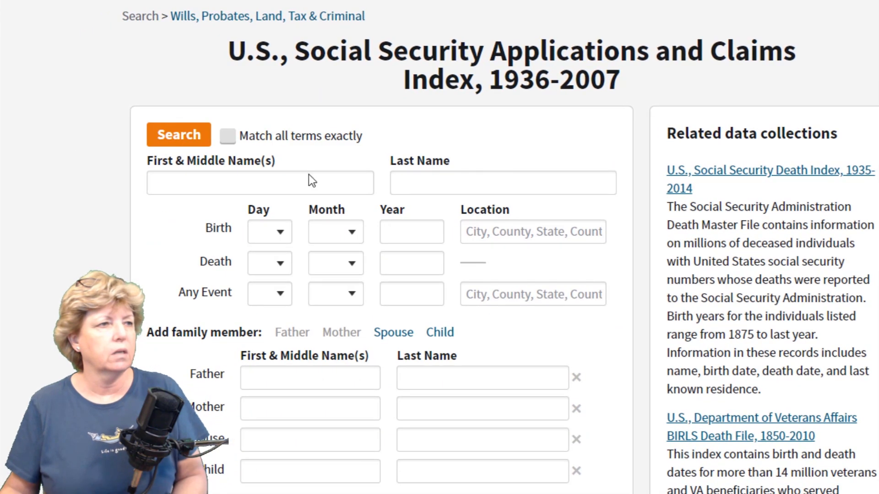
# Fill in the index search with the ancestor's first and last name, birth year 1880, birth location Denmark and death year 1972.
pyautogui.click(310, 177)
pyautogui.write('France')
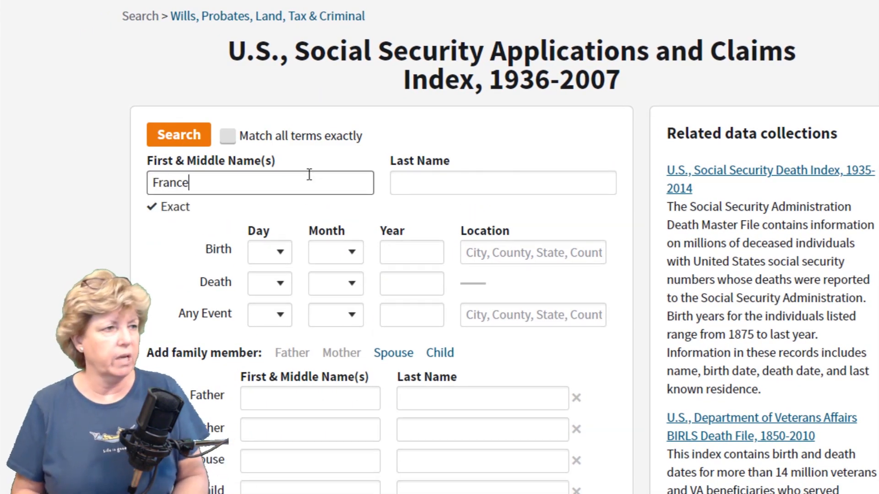
pyautogui.write('s')
pyautogui.press('Tab')
pyautogui.write('Madsen')
pyautogui.click(434, 259)
pyautogui.write('1880')
pyautogui.click(526, 252)
pyautogui.write('Denmark')
pyautogui.press('Tab')
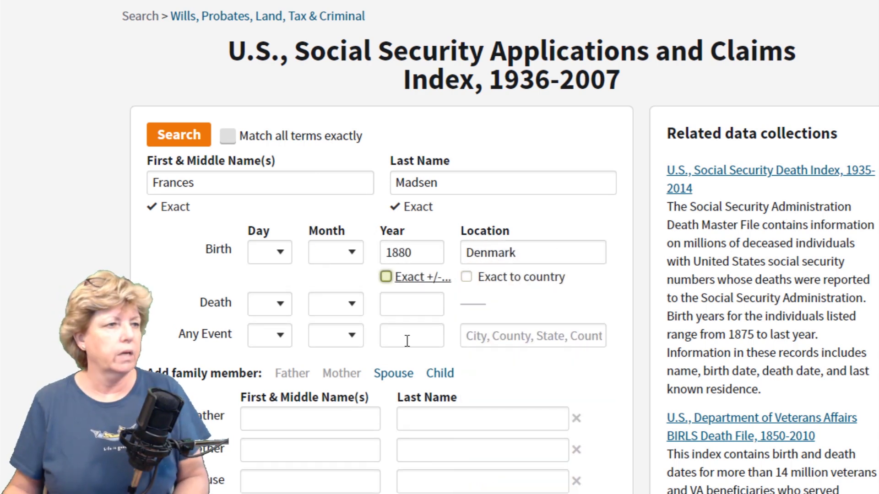
pyautogui.click(412, 311)
pyautogui.write('1972')
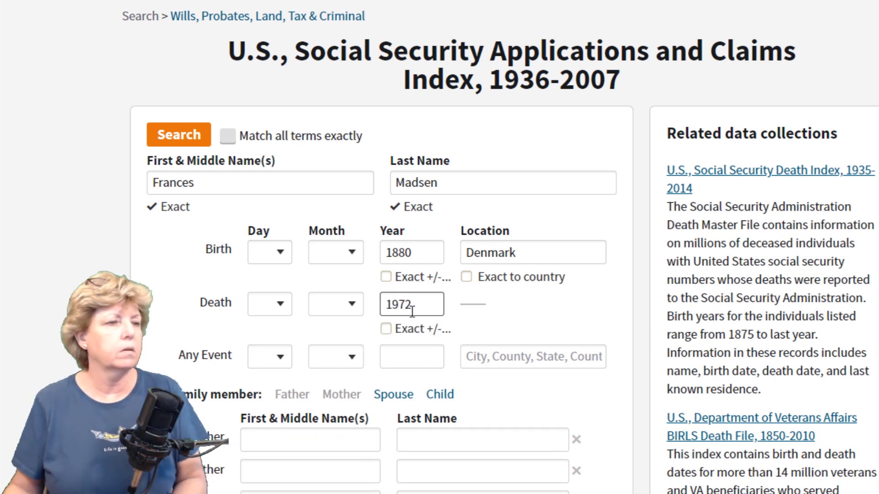
# Run the index search and open the matching ancestor's record to review its details.
pyautogui.press('Tab')
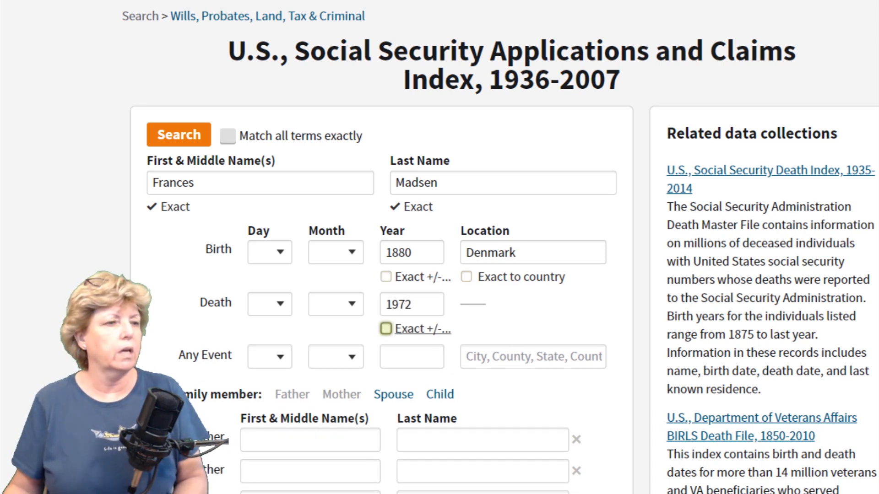
pyautogui.click(191, 143)
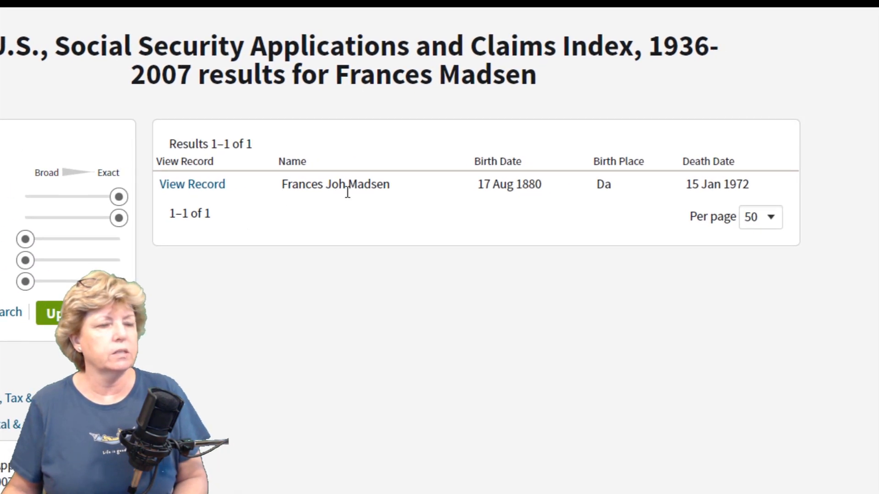
pyautogui.moveTo(335, 198)
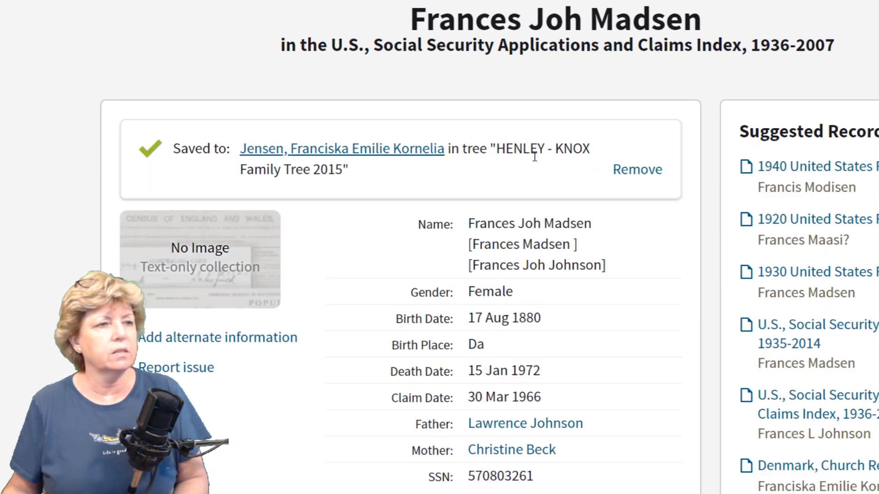
pyautogui.scroll(-3, 589, 281)
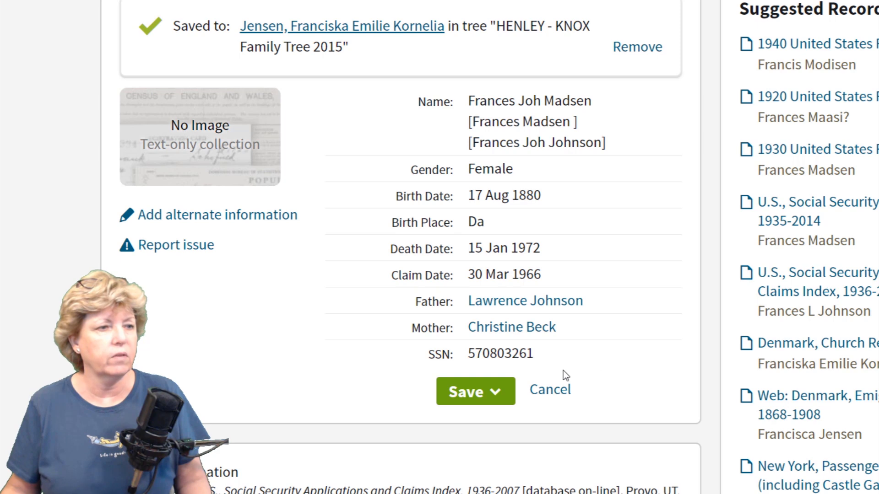
# Attach the Applications and Claims record to the matching ancestor by full name in the HENLEY - KNOX Family Tree 2015.
pyautogui.click(465, 393)
pyautogui.click(537, 443)
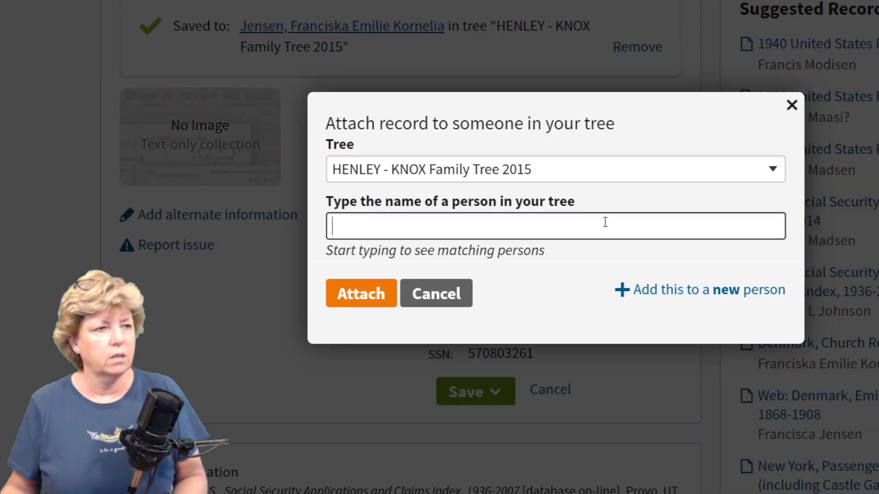
pyautogui.write('Franciska')
pyautogui.click(495, 273)
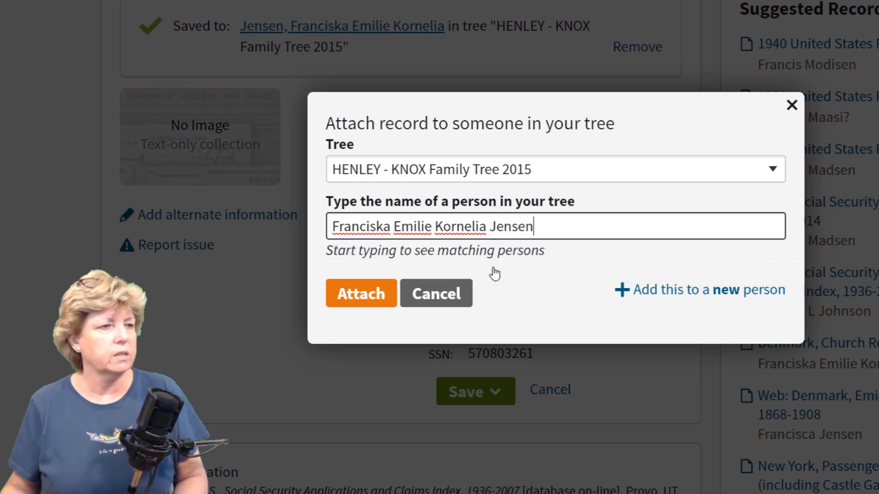
pyautogui.click(355, 300)
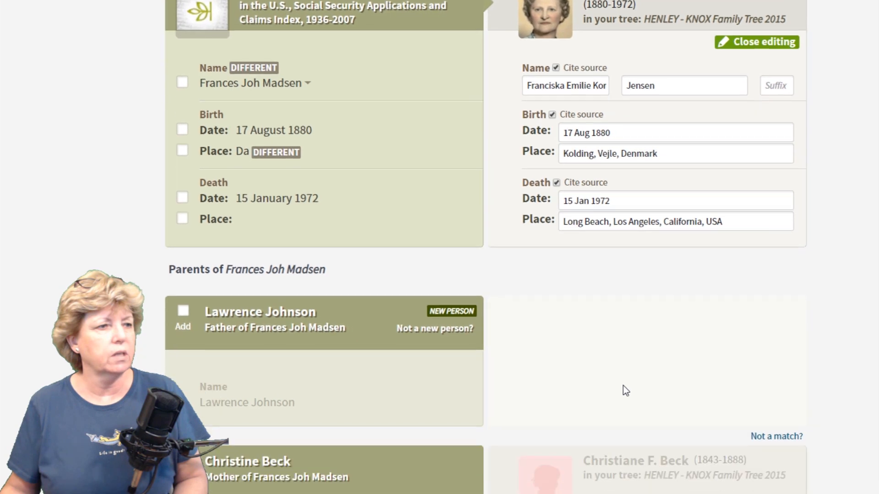
# Compare the record's facts and parents with the tree entry and deselect the suggested new father.
pyautogui.scroll(-2, 625, 390)
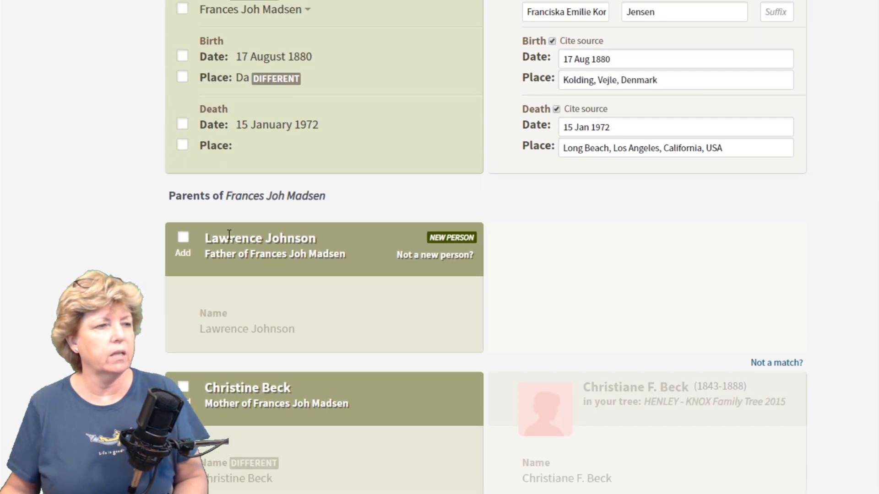
pyautogui.scroll(-3, 581, 315)
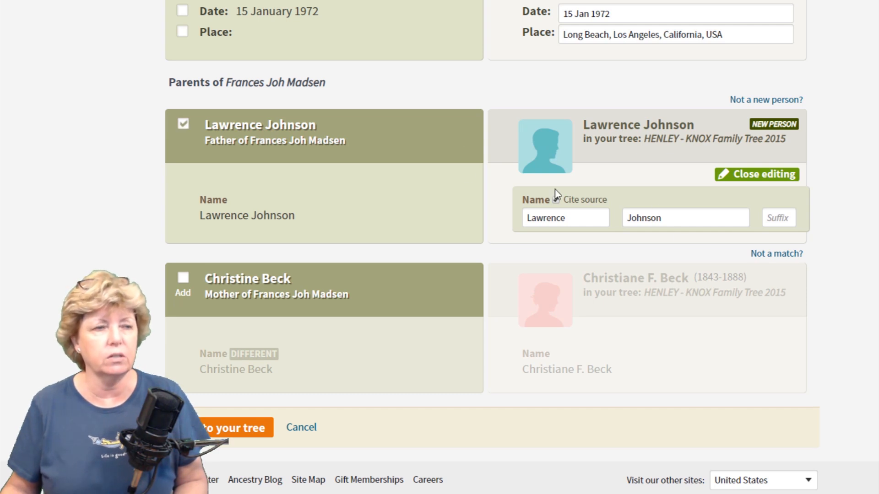
pyautogui.click(183, 123)
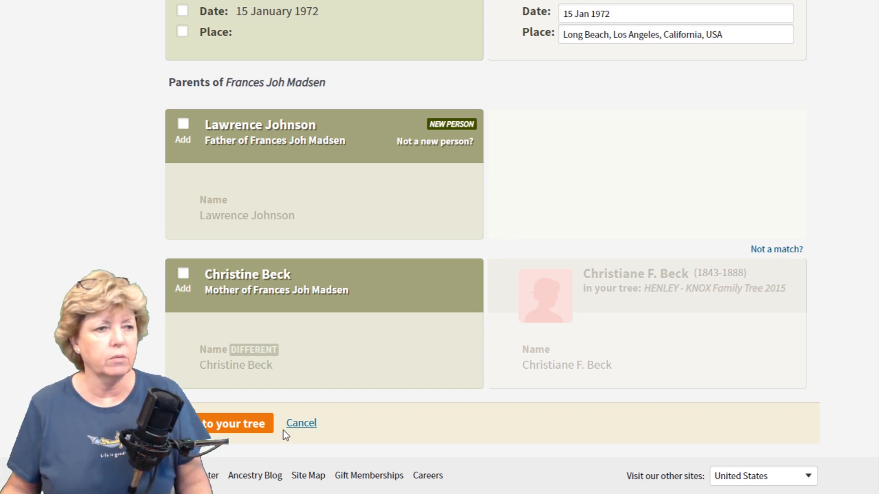
pyautogui.scroll(5, 562, 361)
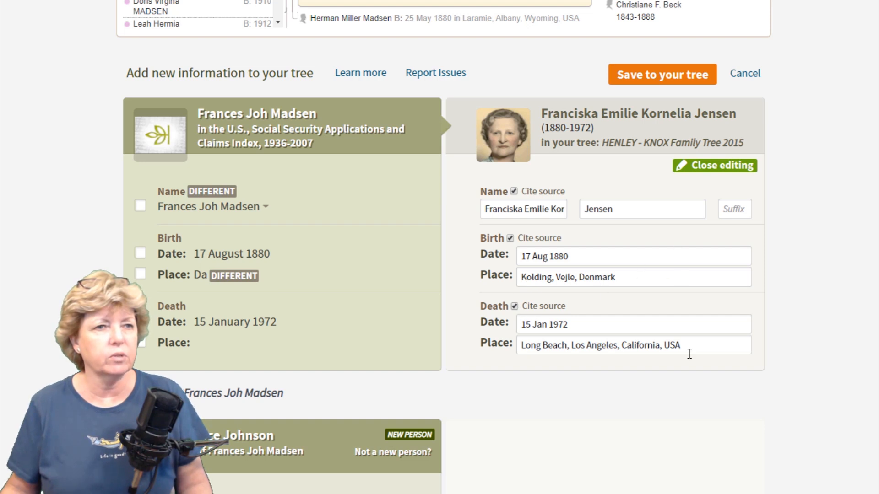
pyautogui.scroll(-1, 806, 414)
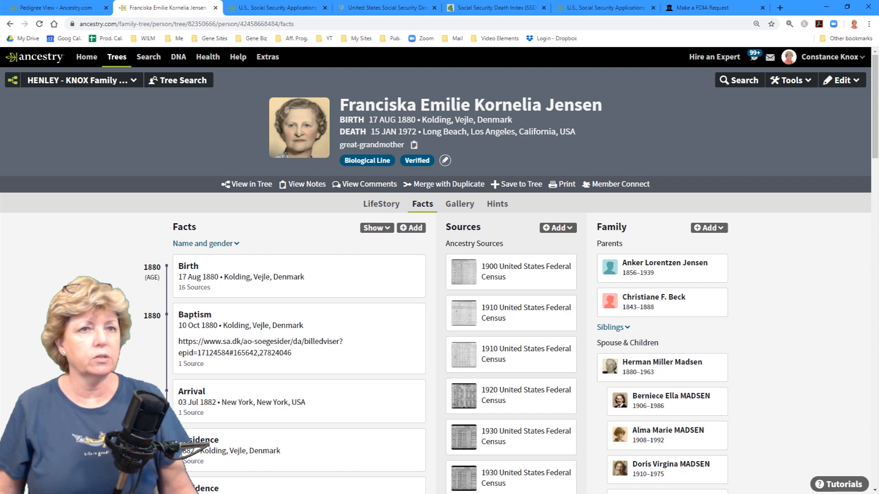
# Examine the ancestor's profile for the facts and parents linked to the Social Security Applications and Claims Index source.
pyautogui.moveTo(875, 107); pyautogui.dragTo(875, 323)
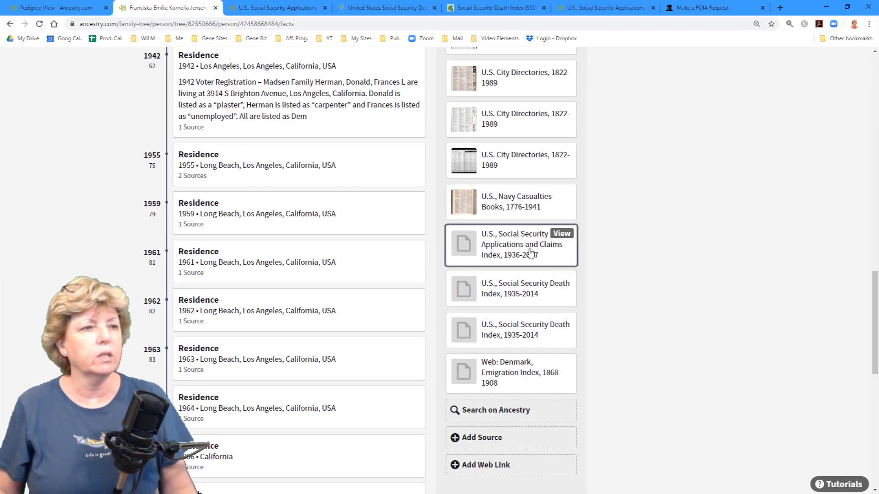
pyautogui.moveTo(875, 322); pyautogui.dragTo(875, 135)
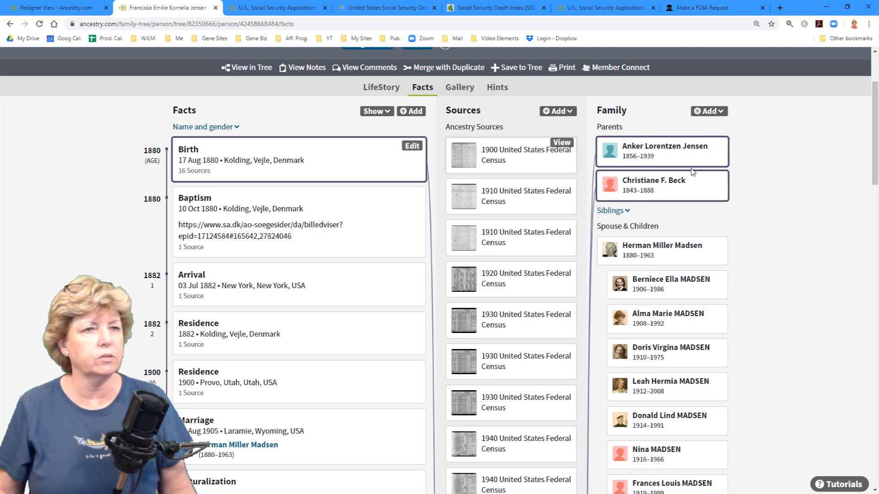
pyautogui.moveTo(875, 121); pyautogui.dragTo(875, 295)
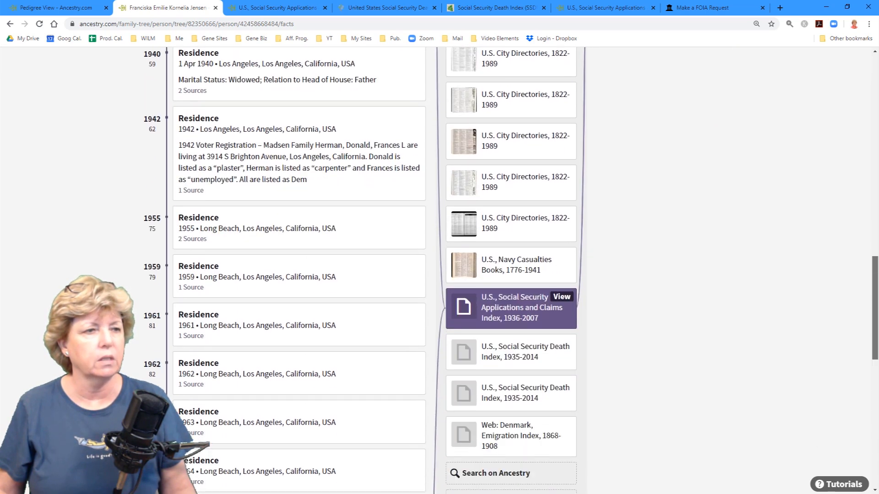
pyautogui.moveTo(872, 302); pyautogui.dragTo(871, 98)
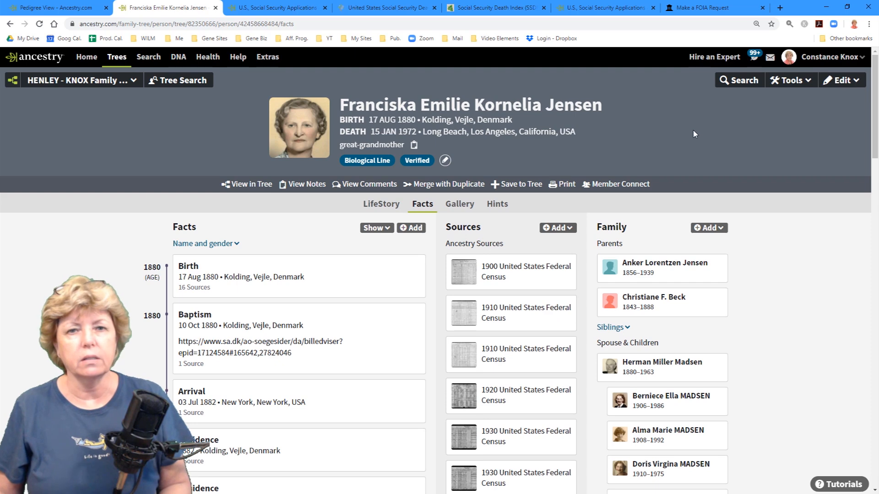
# Open the online SS-5 request form linked from the Applications and Claims Index description and show FOIAonline's Create Request section.
pyautogui.click(282, 9)
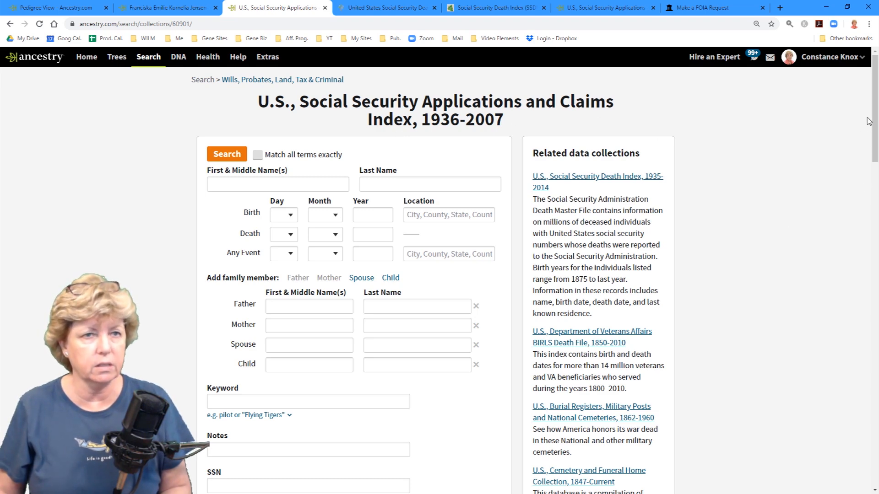
pyautogui.moveTo(875, 100); pyautogui.dragTo(876, 412)
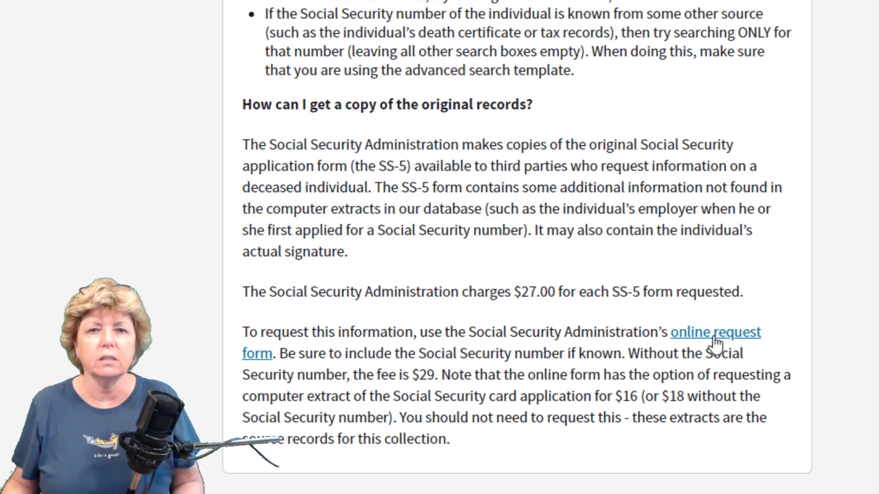
pyautogui.click(716, 333)
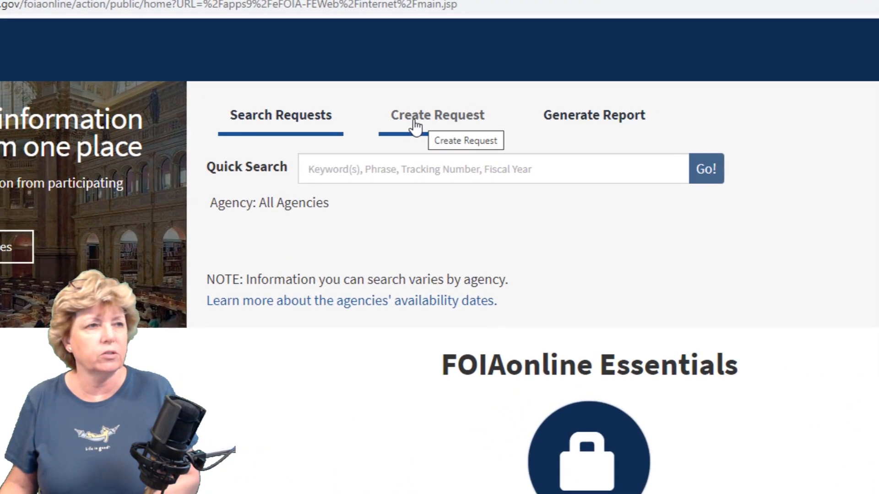
pyautogui.click(446, 130)
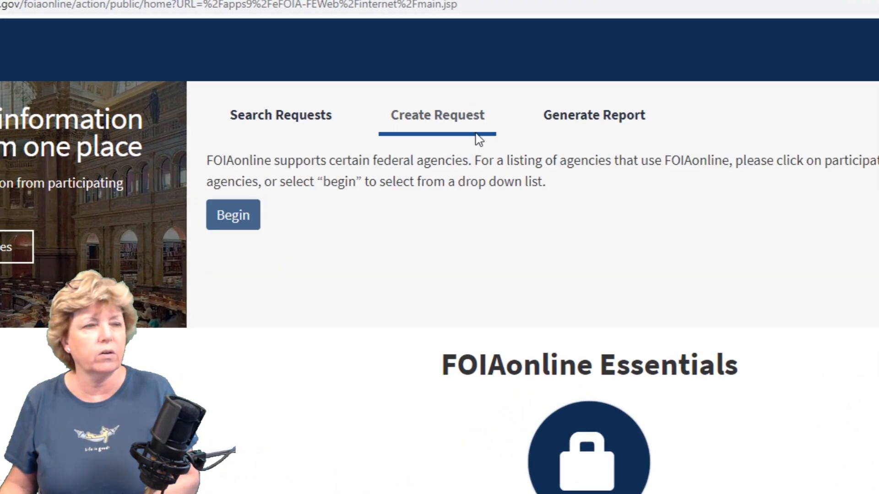